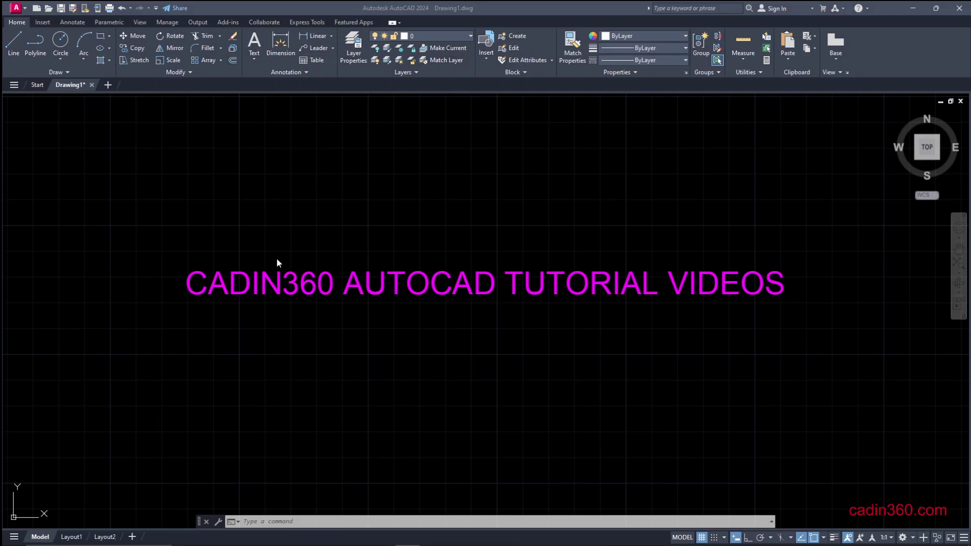
Close the ribbon using the RIBBONCLOSE command
left_click(267, 522)
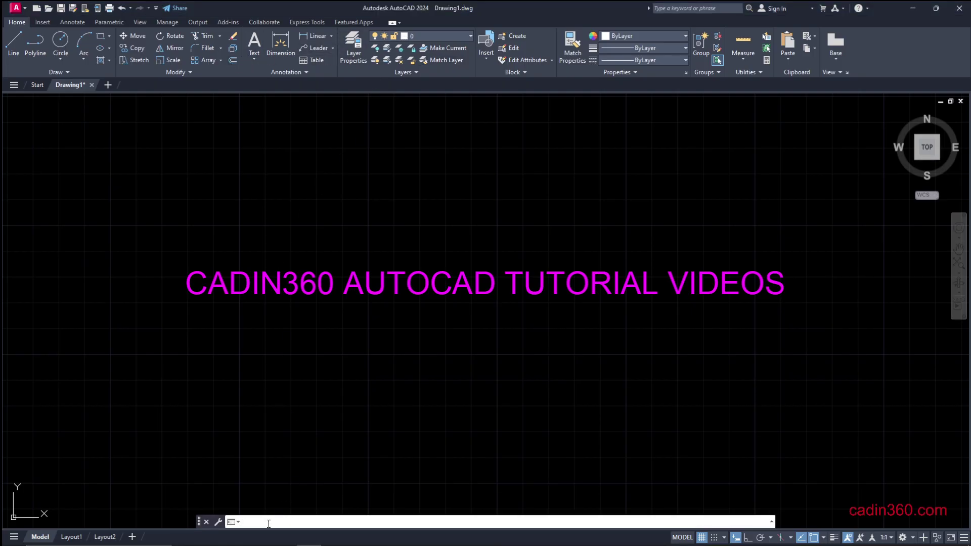
type("RE")
type("ONCLOSE")
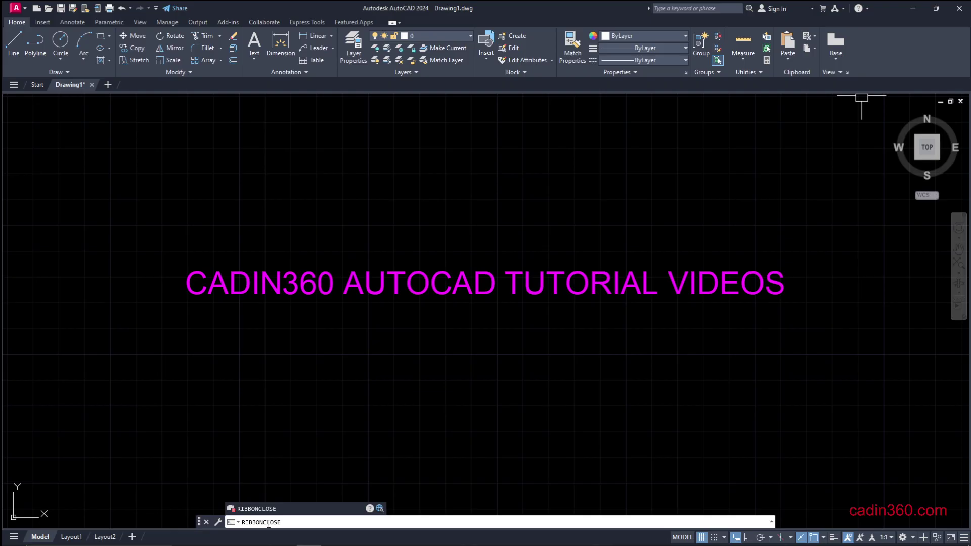
key("Return")
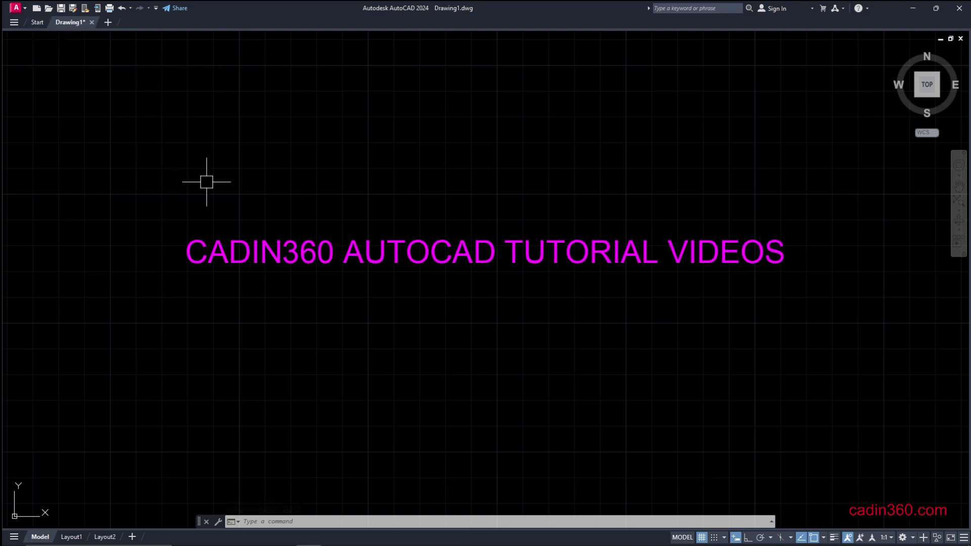
type("OP")
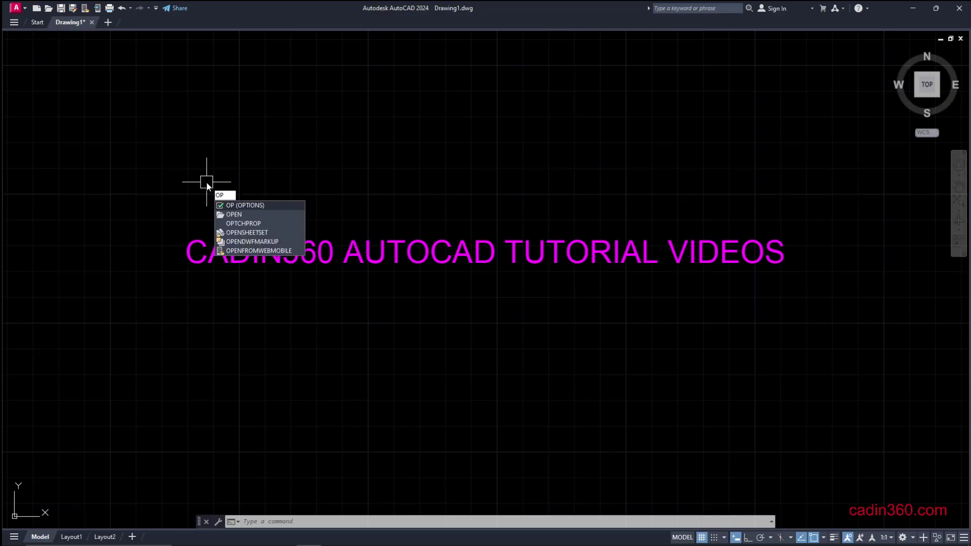
Uncheck Display File Tabs in Options, then apply and confirm the change
key("Return")
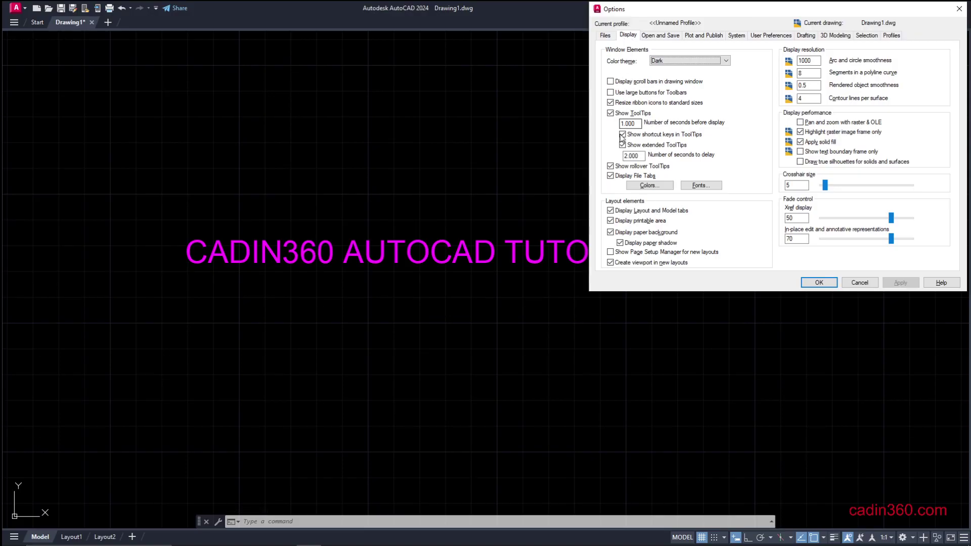
left_click(610, 176)
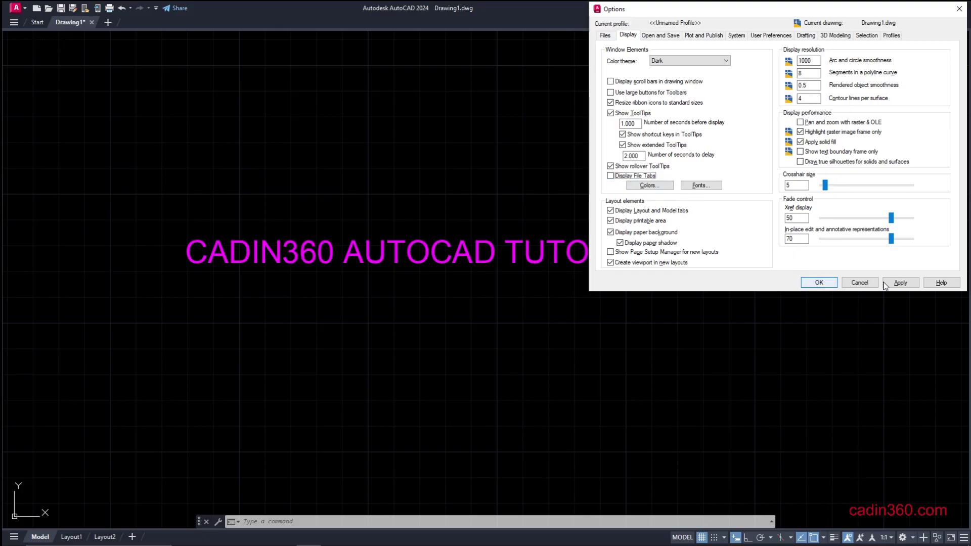
left_click(900, 283)
left_click(820, 283)
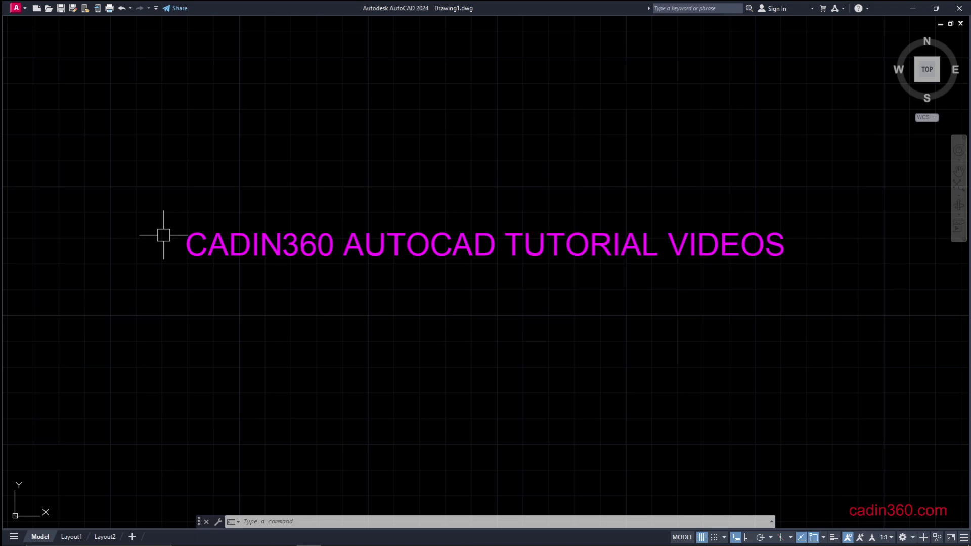
type("MENUBAR")
Set MENUBAR to 1 to show the classic menu bar
key("Return")
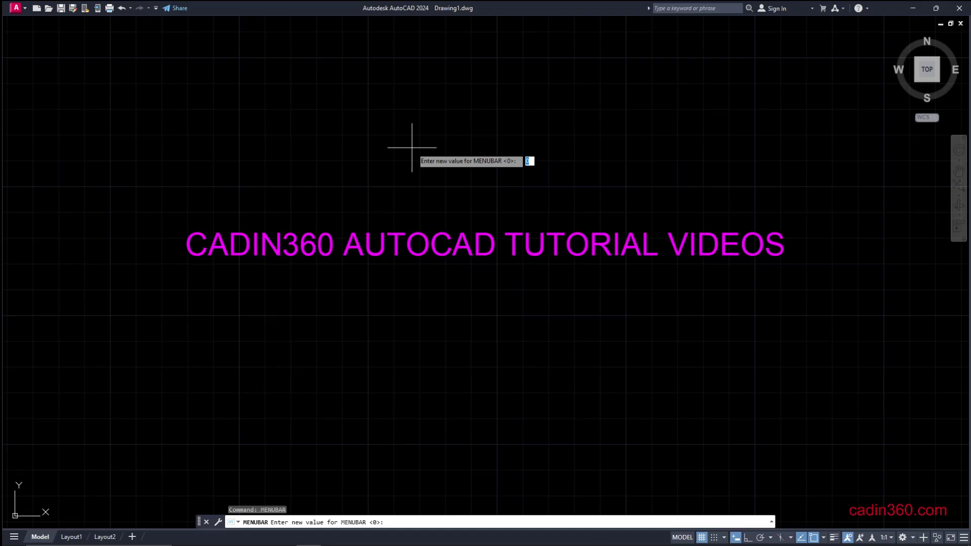
type("1")
key("Return")
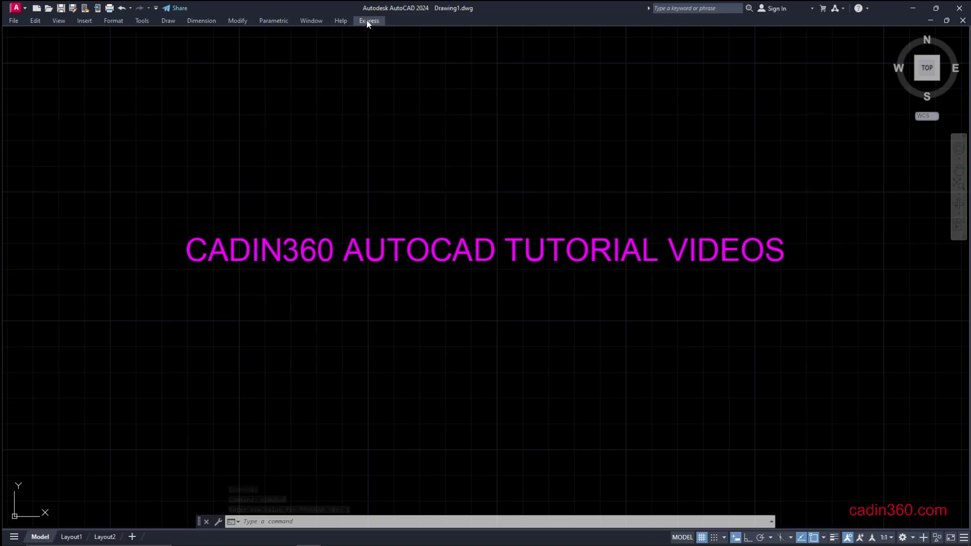
Turn on the Dimension and Draw toolbars from the AutoCAD toolbars list
left_click(141, 21)
mouse_move(155, 53)
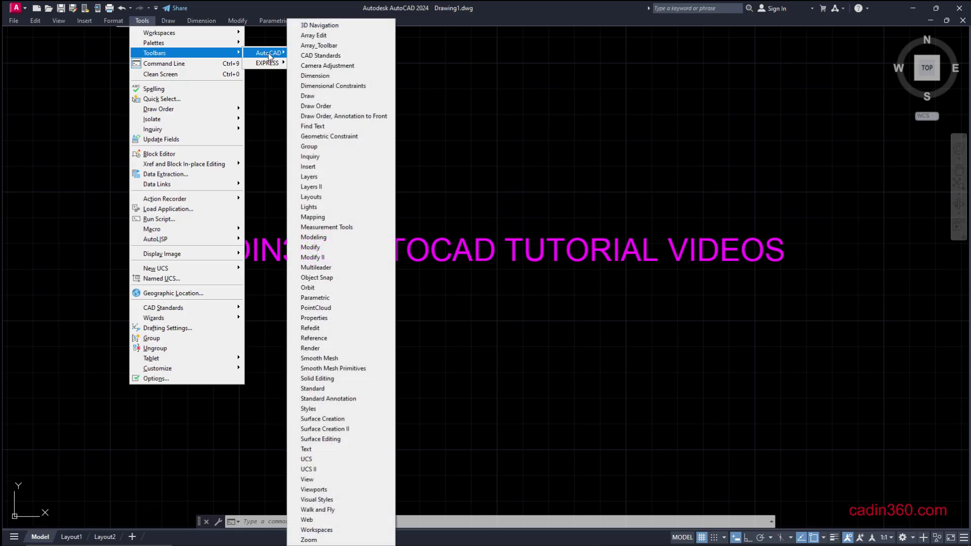
mouse_move(268, 53)
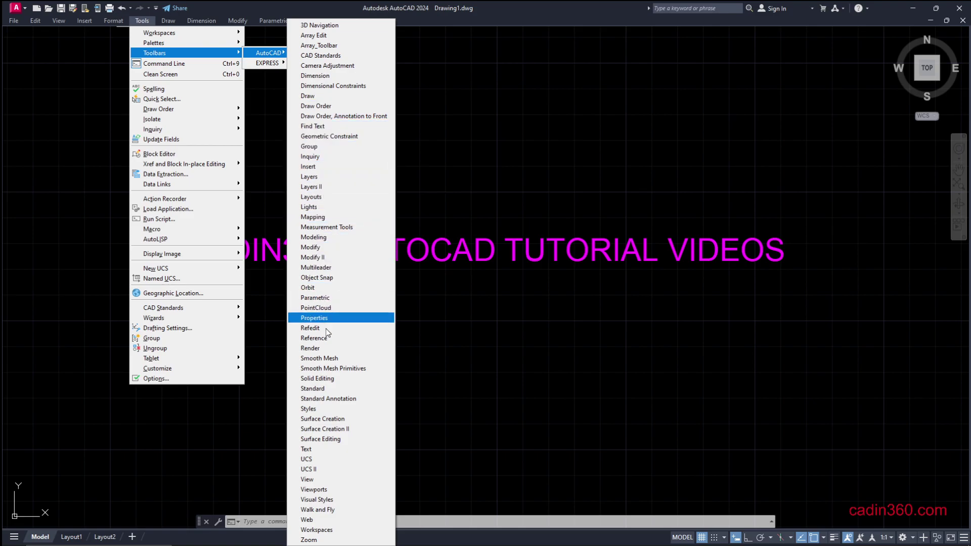
left_click(330, 76)
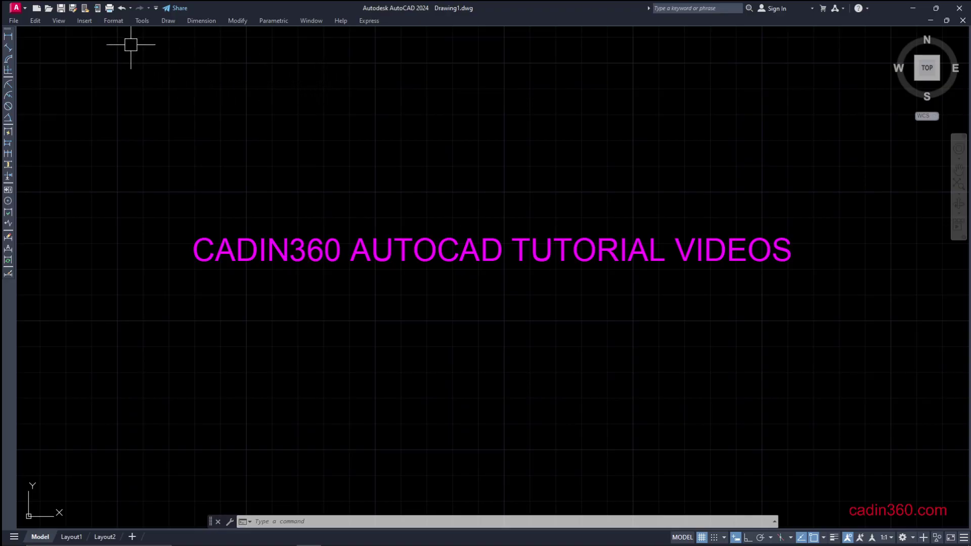
left_click(142, 21)
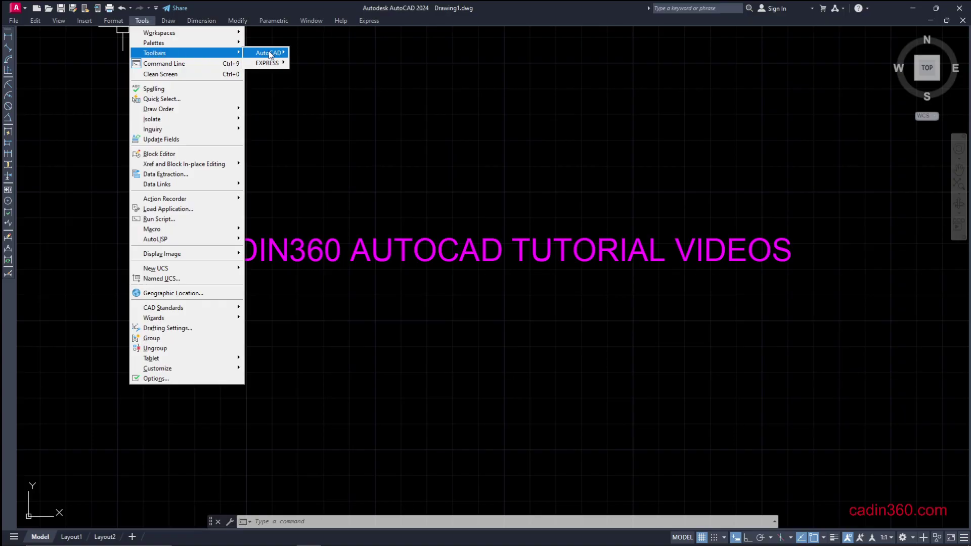
left_click(321, 95)
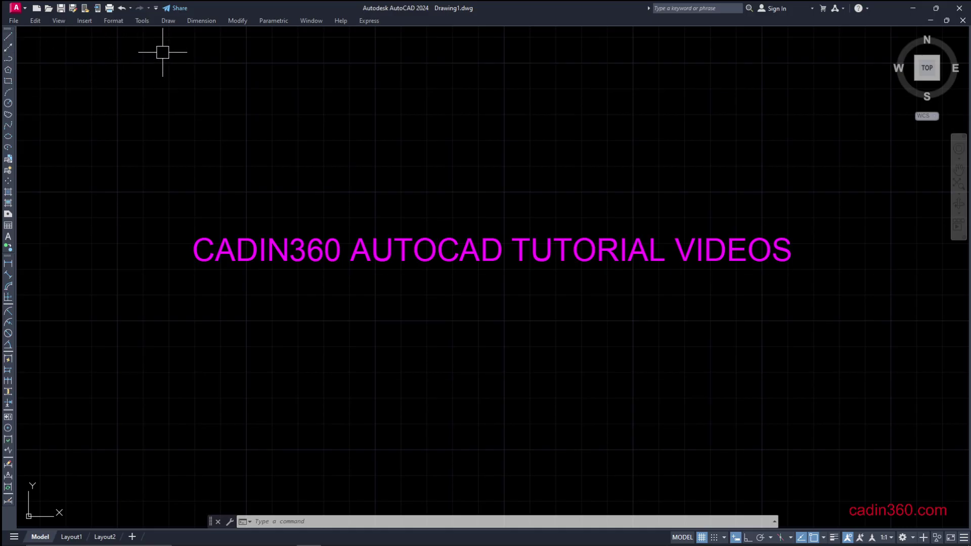
left_click(142, 20)
mouse_move(155, 53)
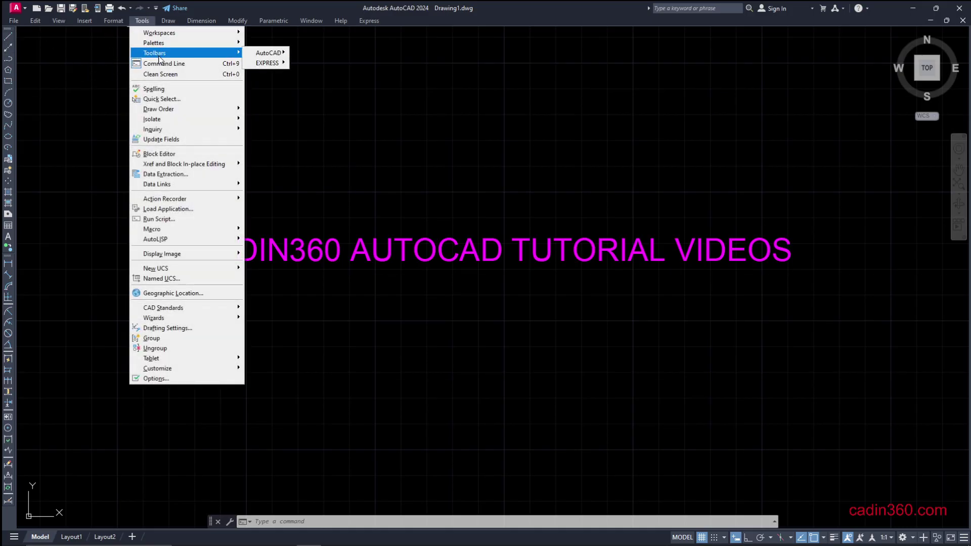
Dismiss the toolbar list and show every toolbar with -TOOLBAR, ALL, Show
left_click(341, 127)
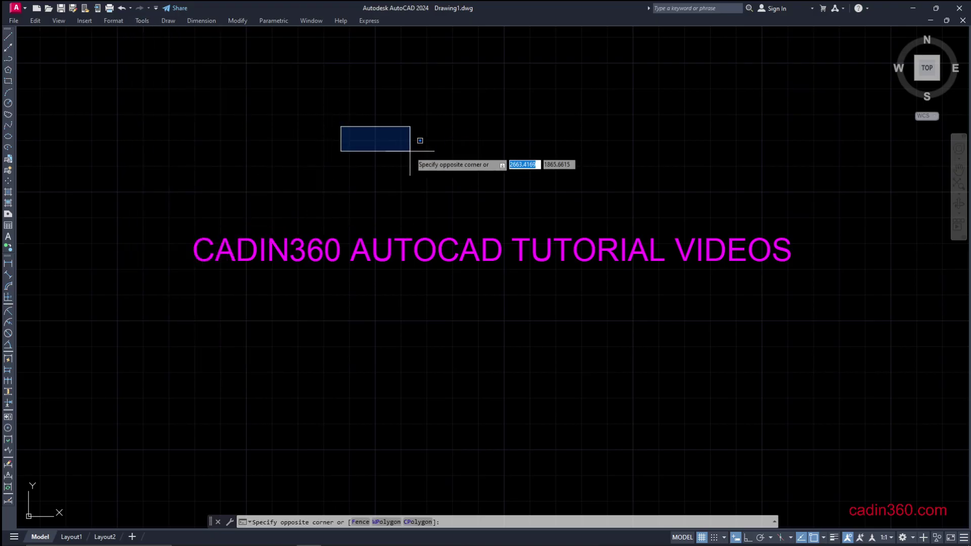
key("Escape")
left_click(306, 522)
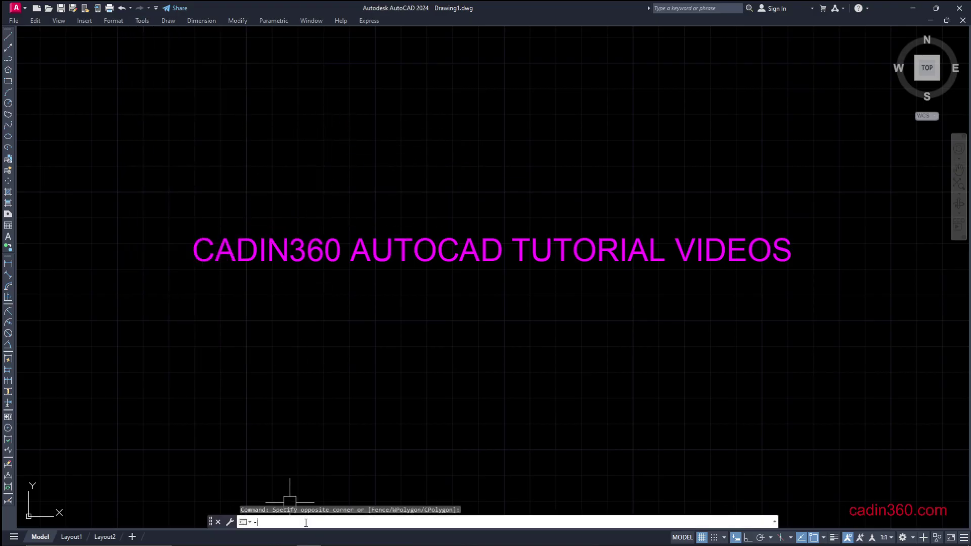
type("TOOL")
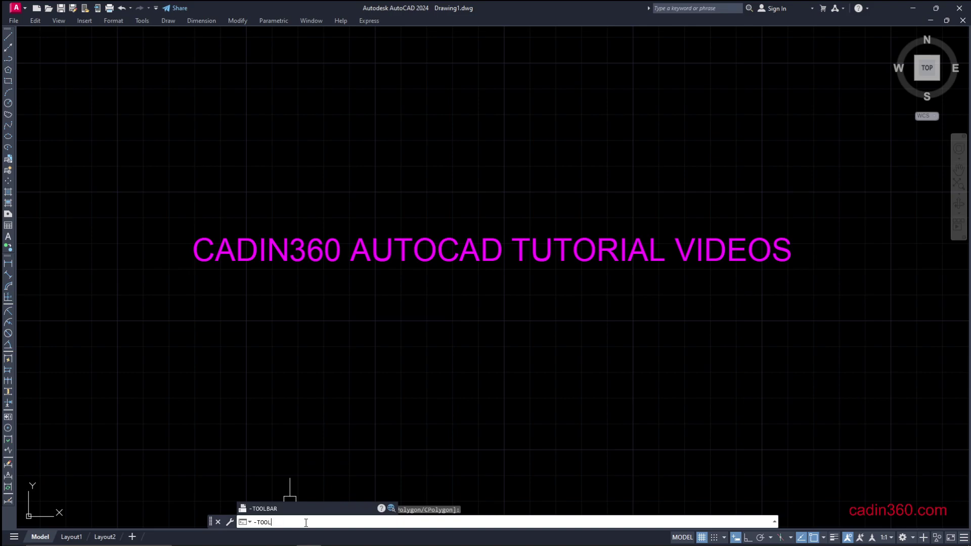
type("BAR")
key("Return")
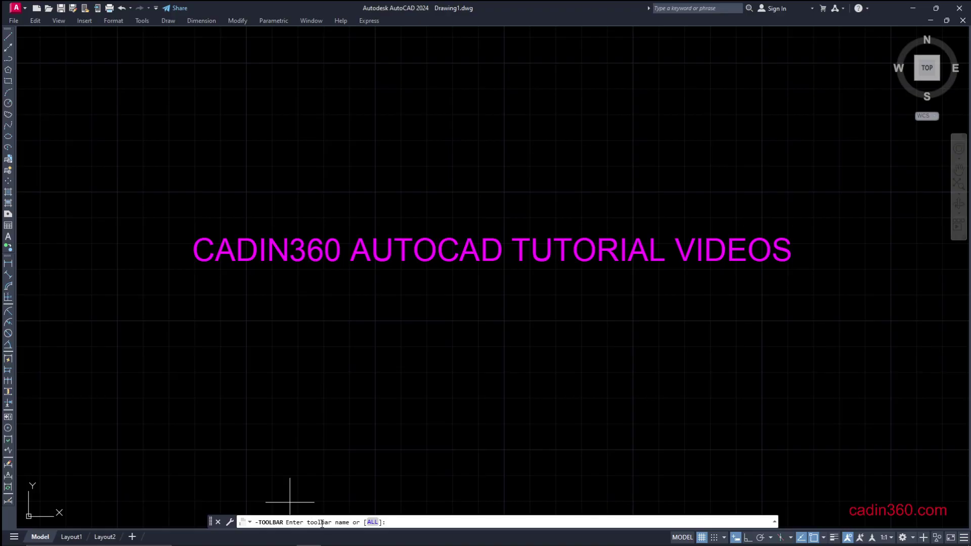
type("ALL")
key("Return")
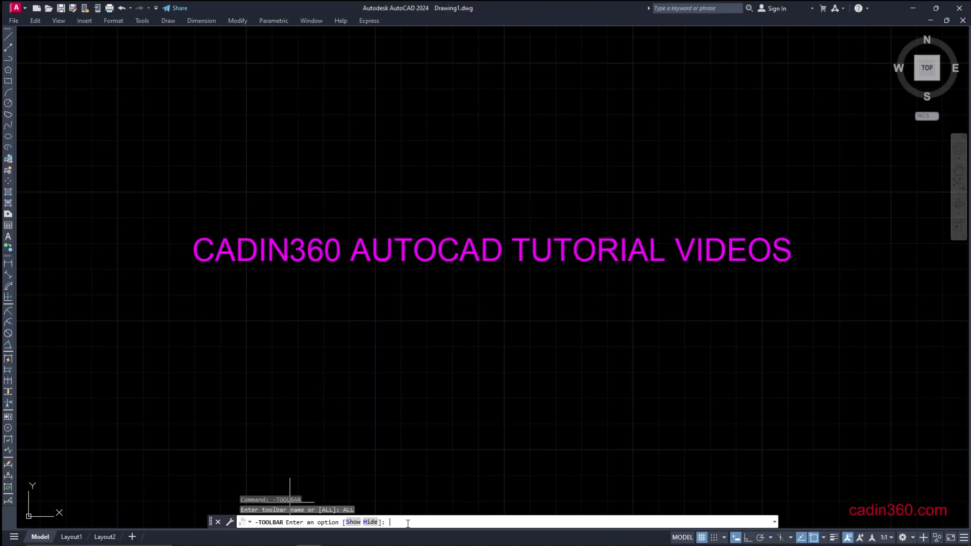
key("Return")
type("S")
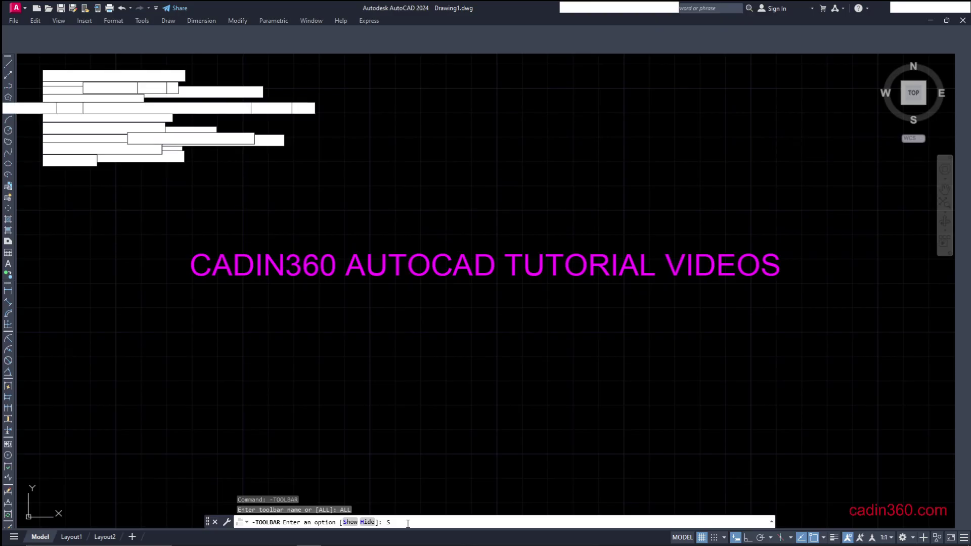
key("Return")
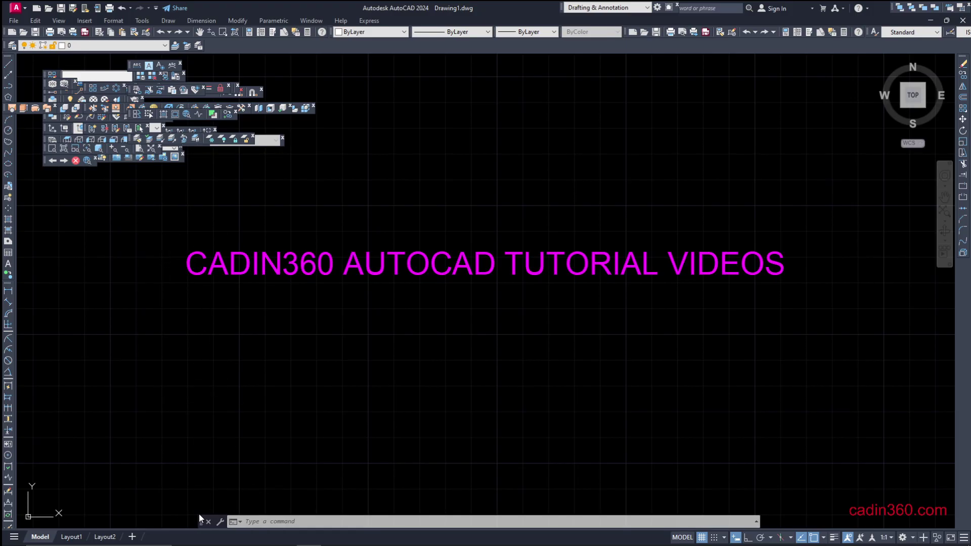
Undock the command line, then redock it along the bottom edge
mouse_move(207, 513)
left_mouse_down()
mouse_move(169, 478)
mouse_move(175, 500)
mouse_move(14, 527)
left_mouse_up()
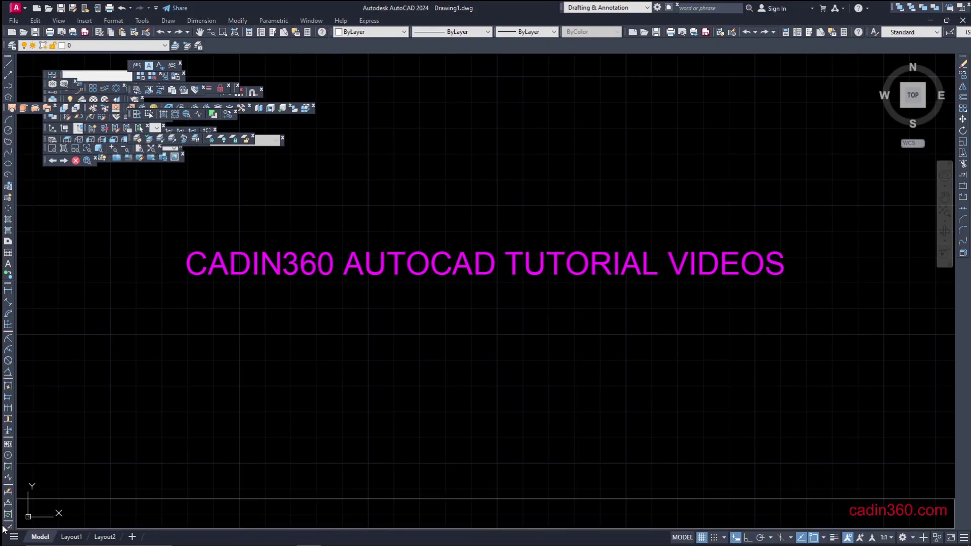
left_click_drag(14, 527, 25, 527)
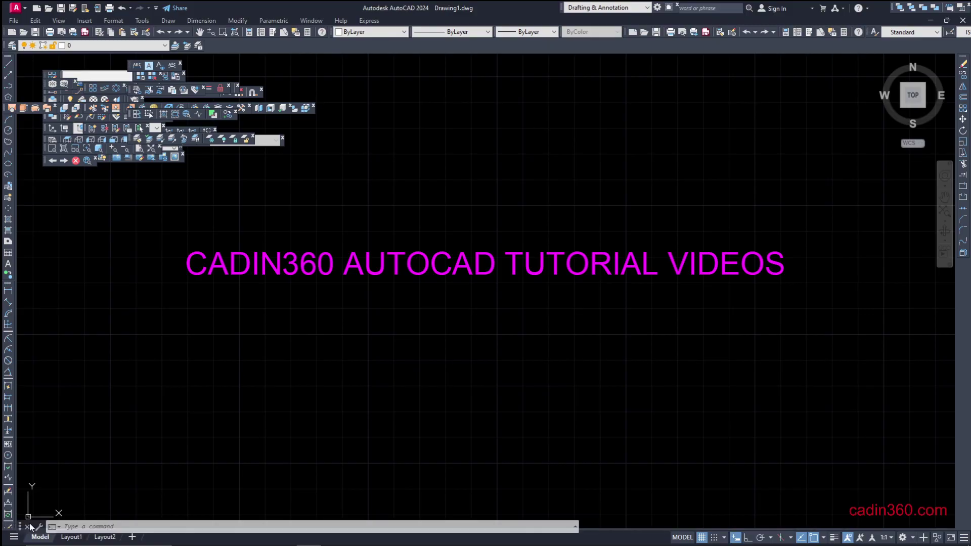
mouse_move(26, 527)
left_mouse_down()
mouse_move(218, 521)
mouse_move(12, 531)
left_mouse_up()
type("S")
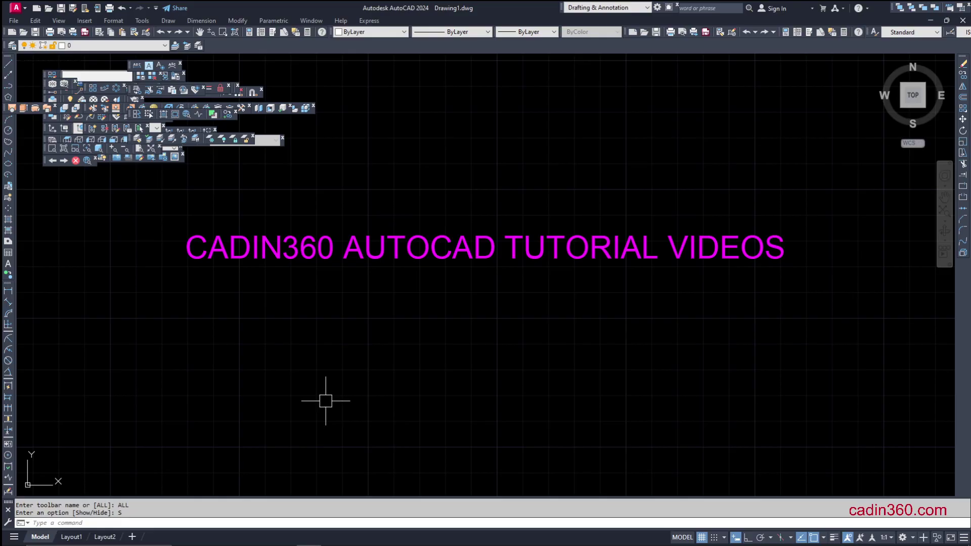
Switch to 3D Modeling, back to Drafting & Annotation, and close Activity Insights
left_click(914, 538)
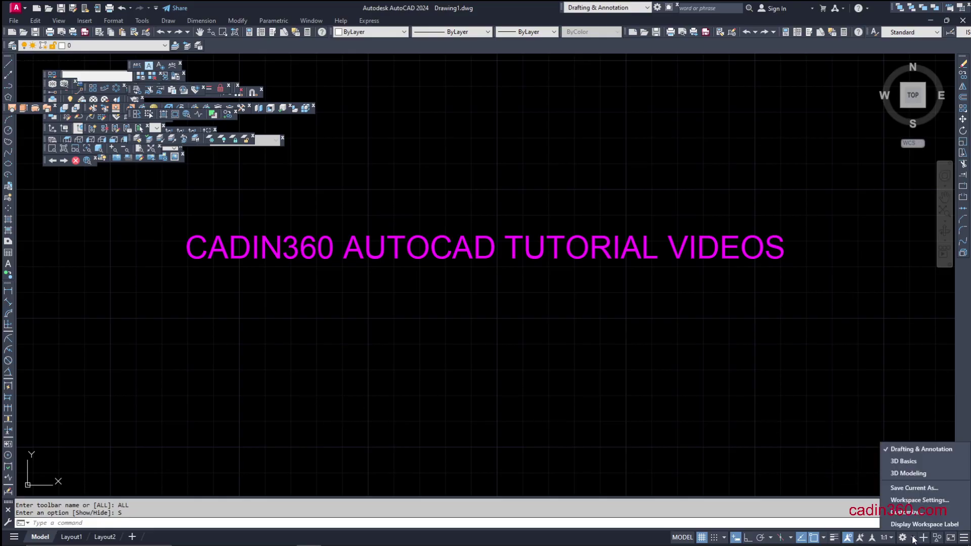
left_click(908, 473)
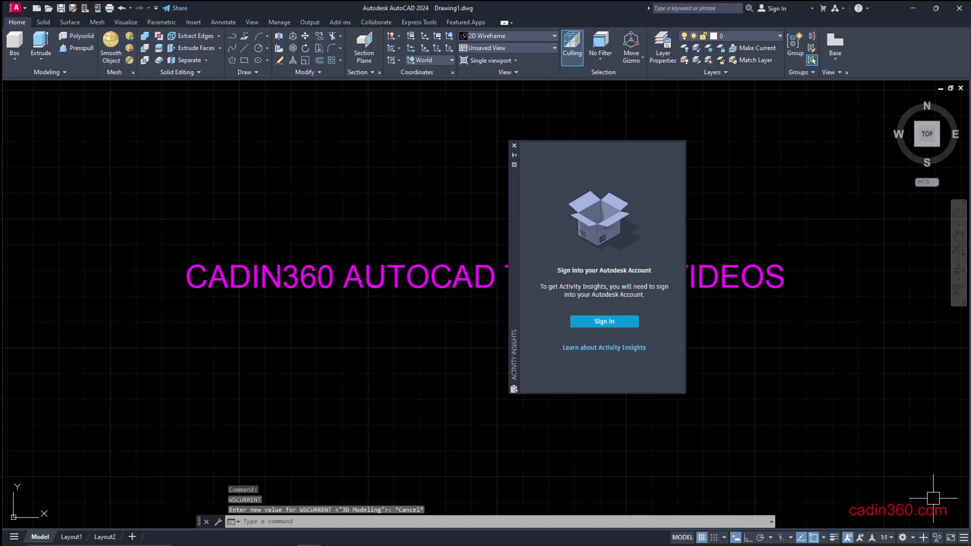
left_click(914, 538)
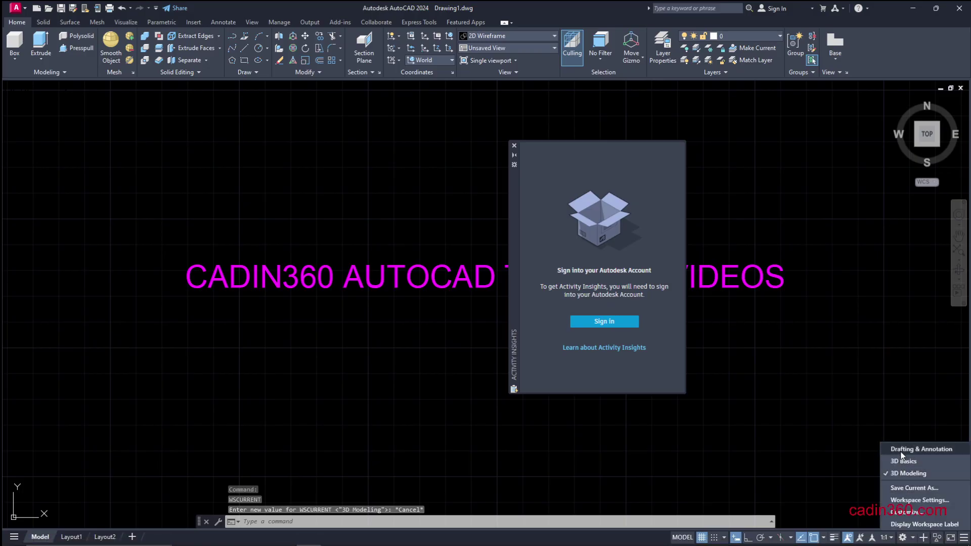
left_click(921, 449)
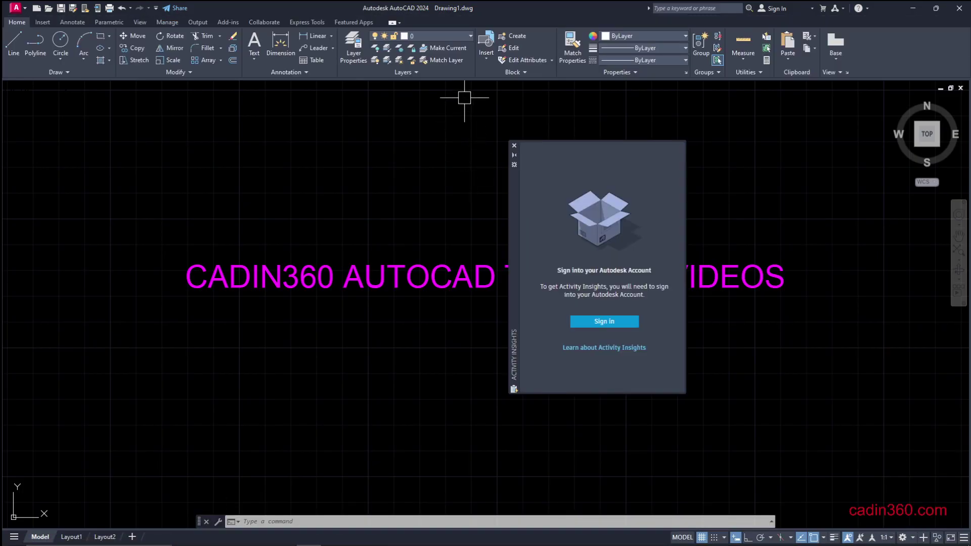
left_click(514, 146)
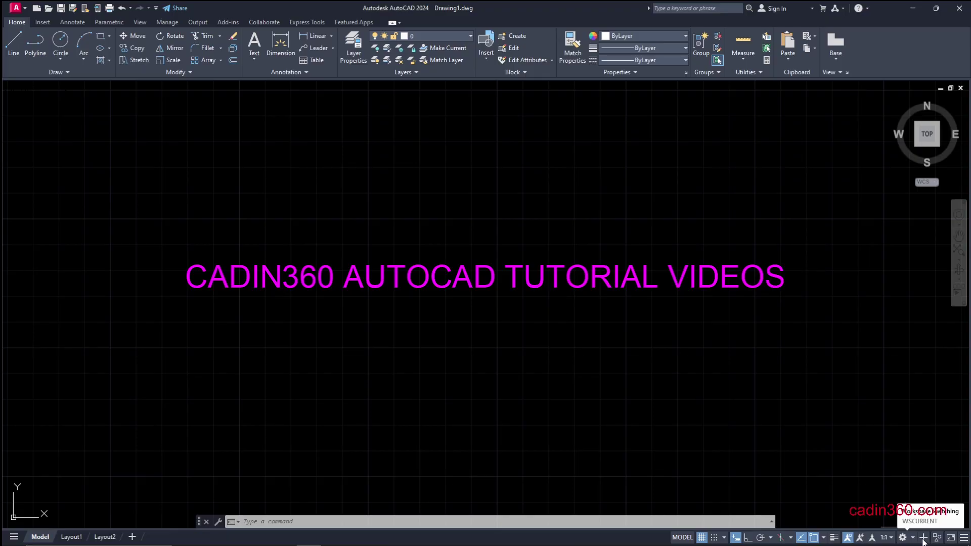
left_click(964, 538)
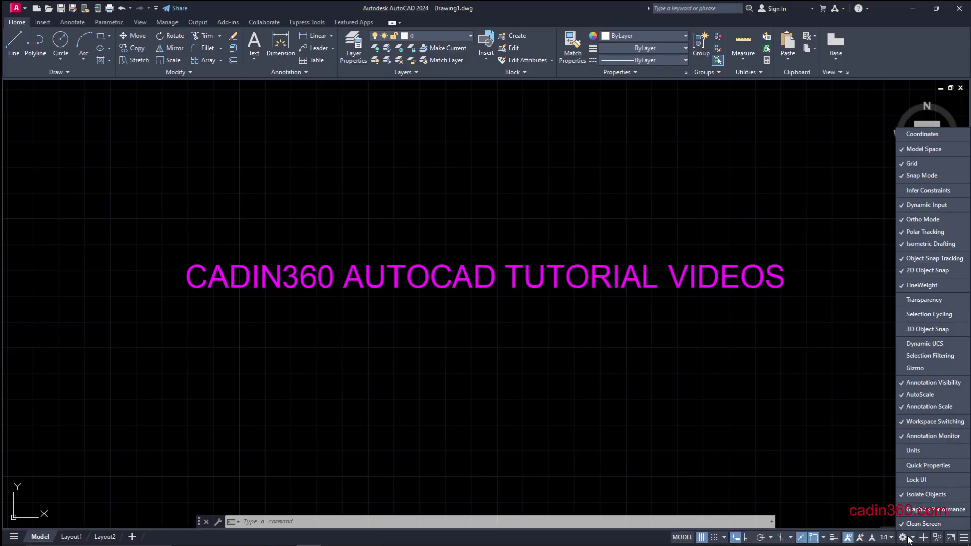
left_click(908, 538)
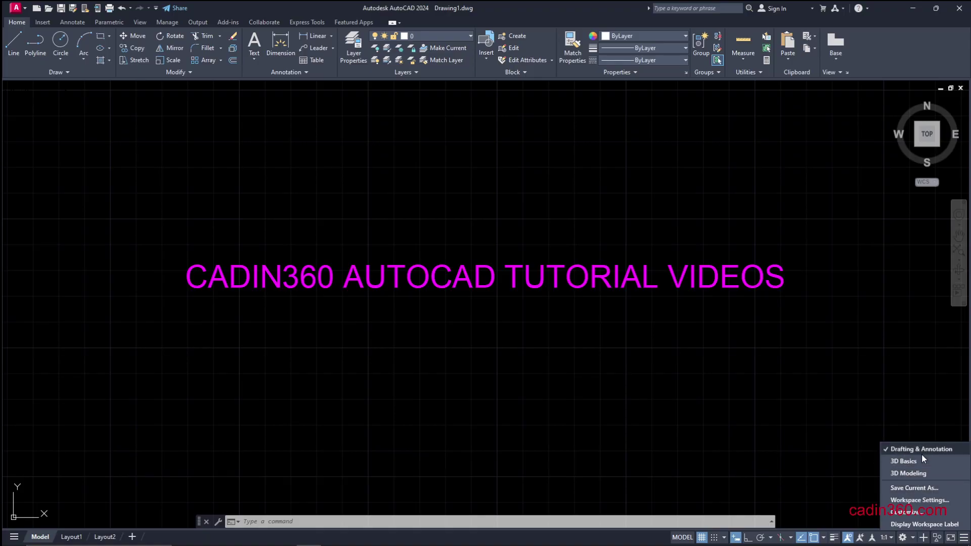
left_click(907, 451)
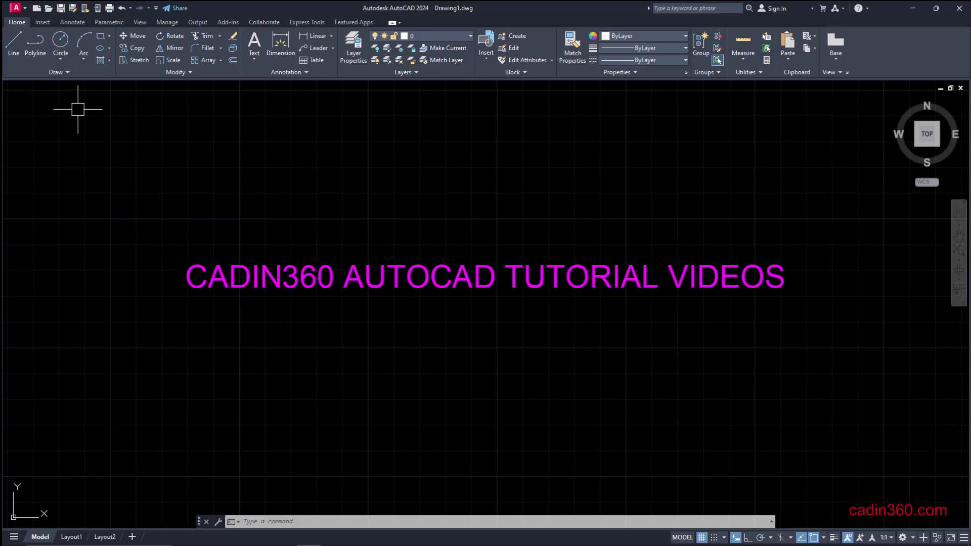
type("OP")
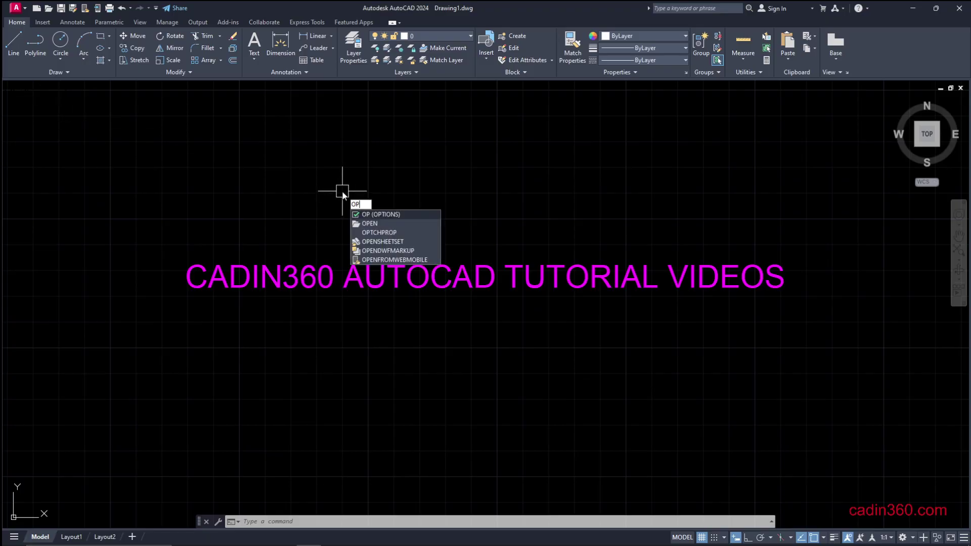
Re-check Display File Tabs in Options and confirm with OK
key("Return")
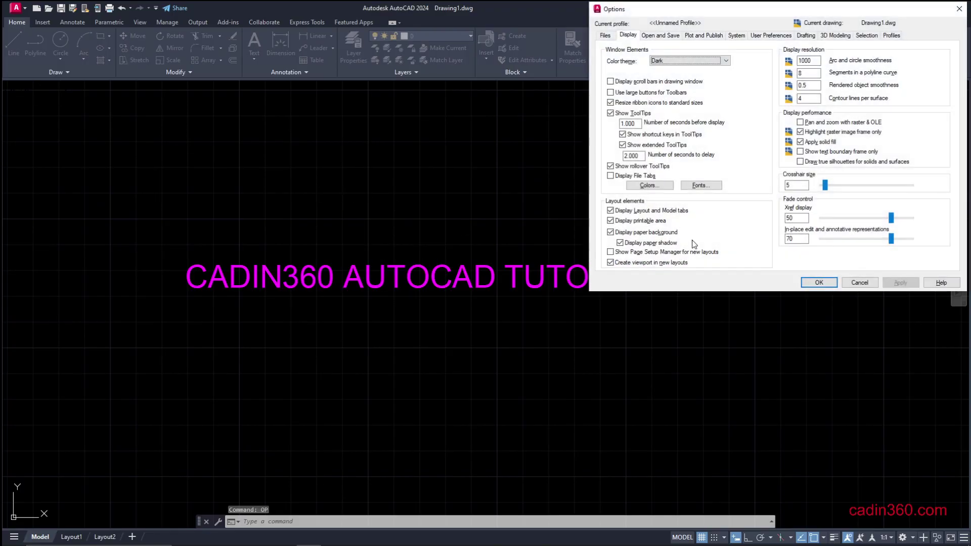
left_click(611, 175)
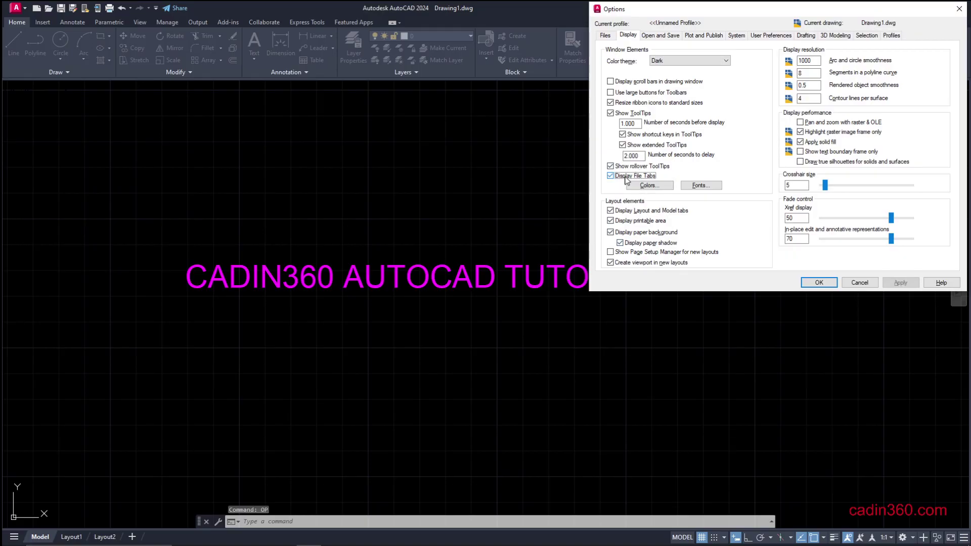
left_click(819, 282)
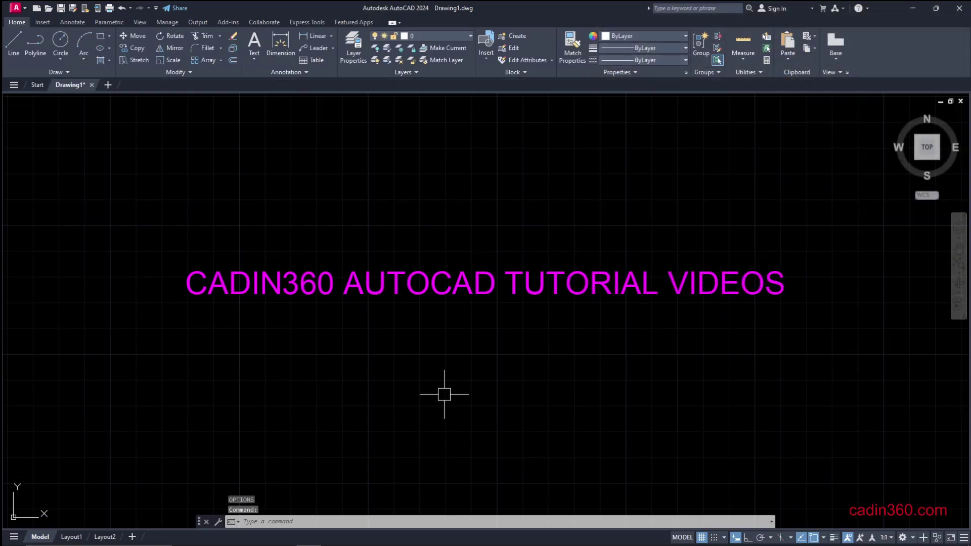